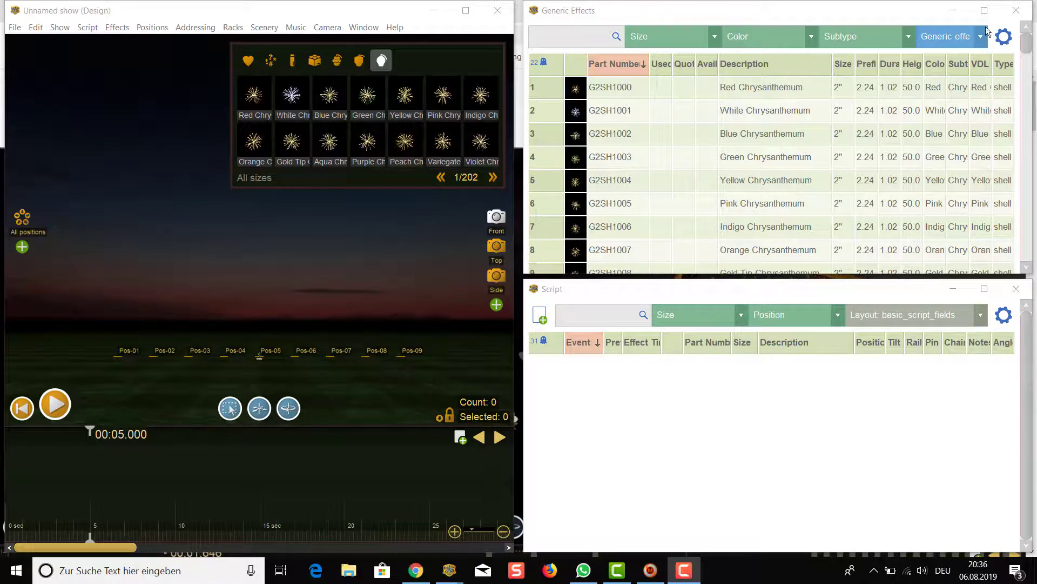
# - Maximize the Generic Effects window, switch it to the My effects collection and look through the listed effects
pyautogui.click(985, 11)
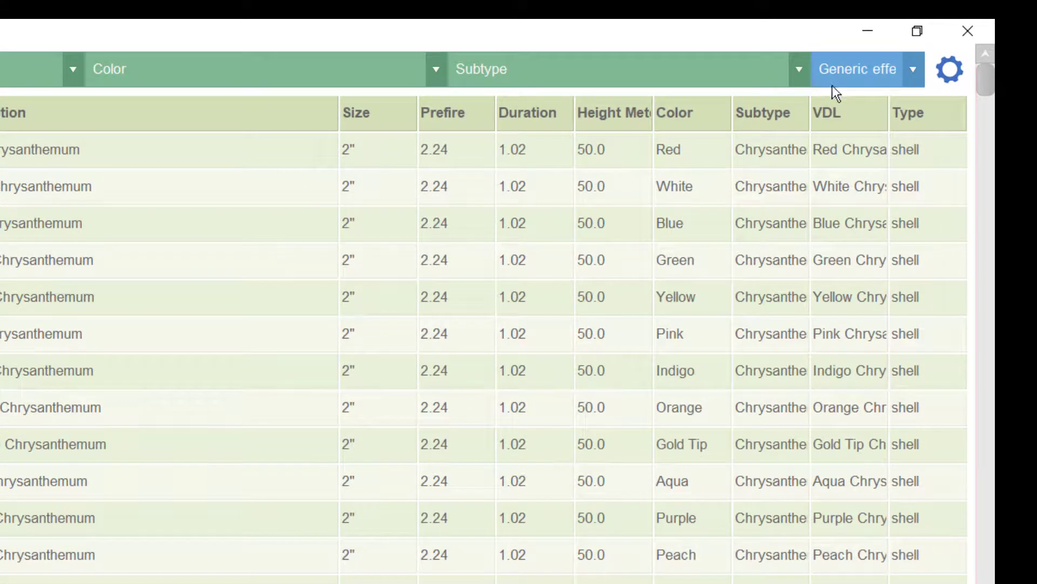
pyautogui.click(913, 68)
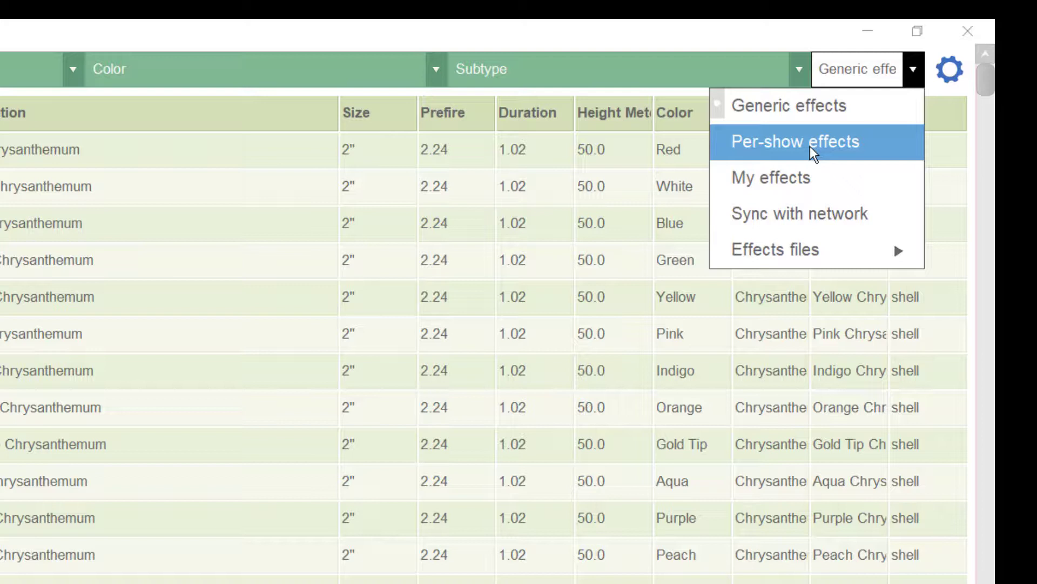
pyautogui.click(804, 172)
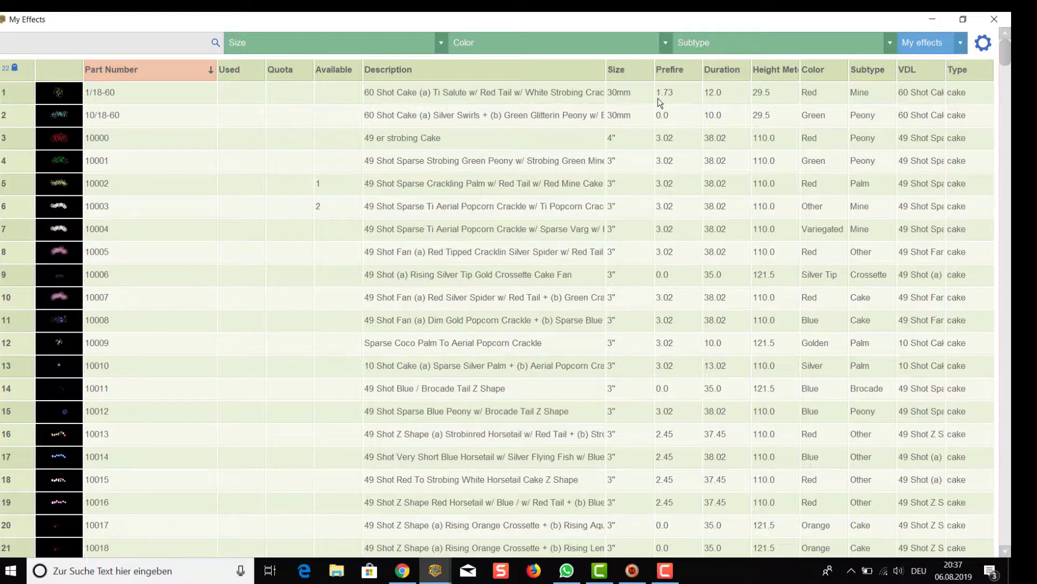
pyautogui.scroll(-5, 658, 105)
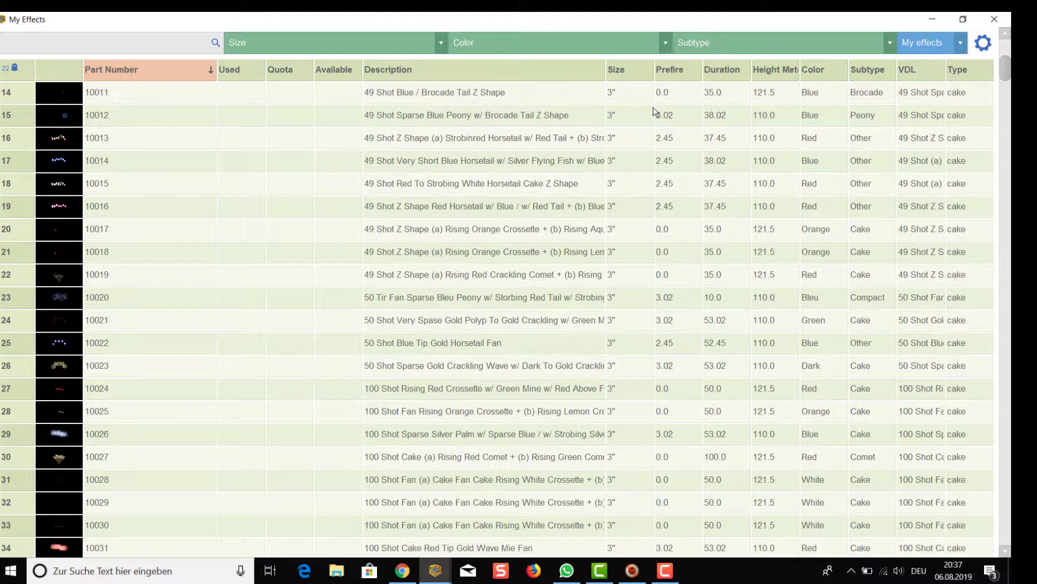
pyautogui.scroll(-1, 615, 123)
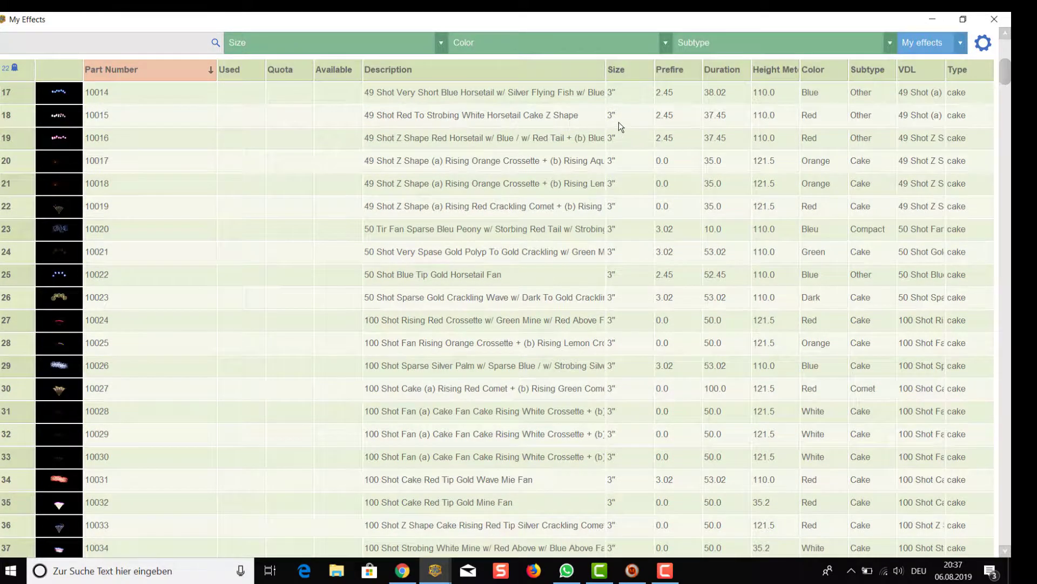
pyautogui.click(962, 44)
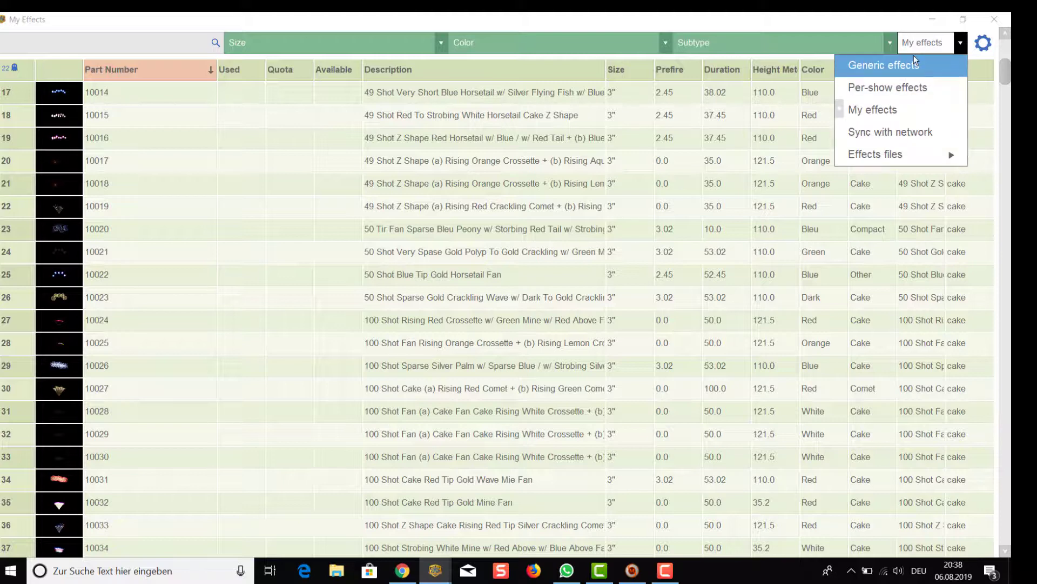
# - Switch to Chrome and log in to the finale3d.com account with the saved credentials
pyautogui.click(402, 571)
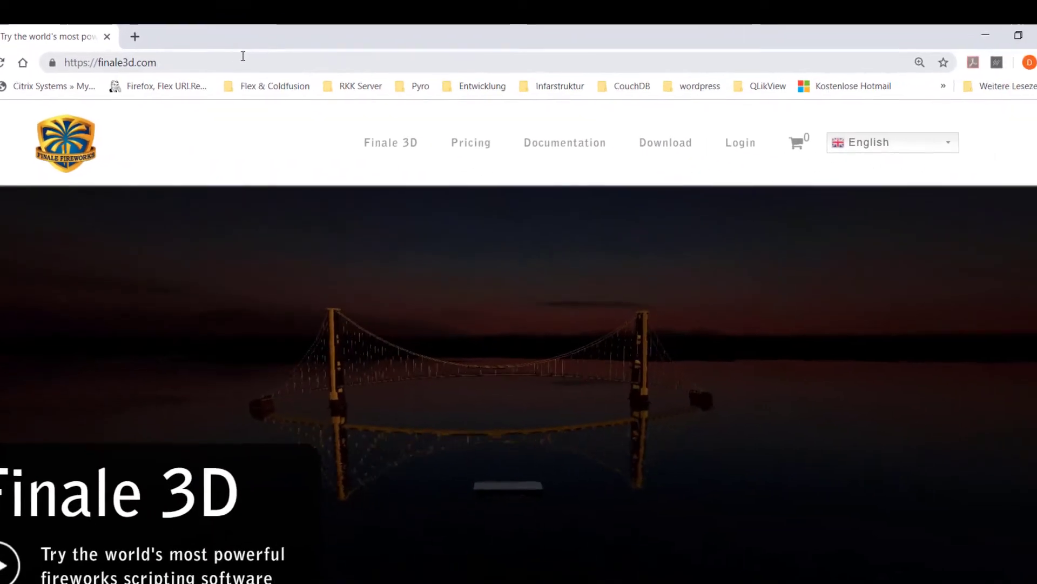
pyautogui.moveTo(749, 139)
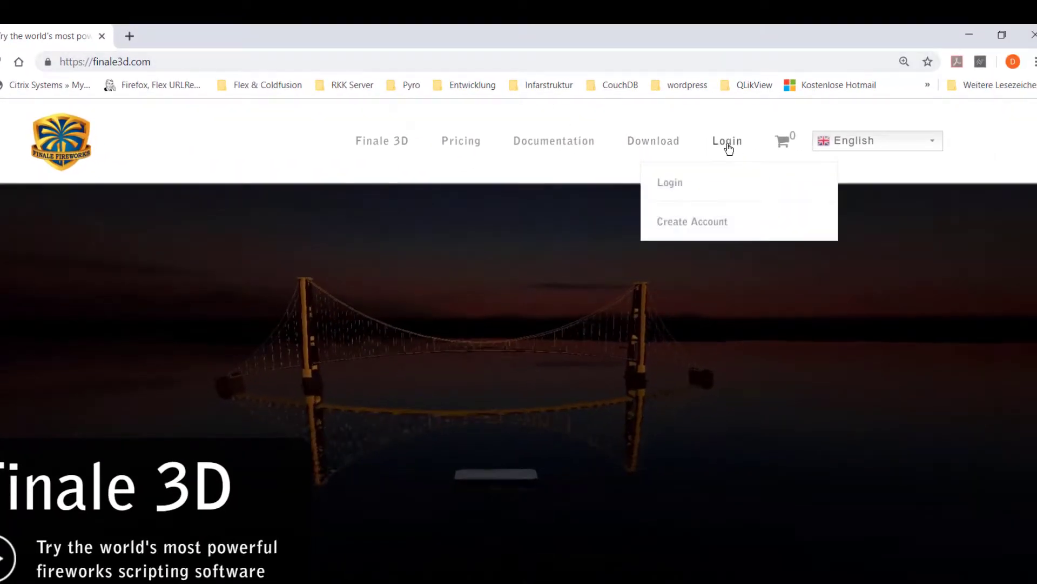
pyautogui.click(674, 184)
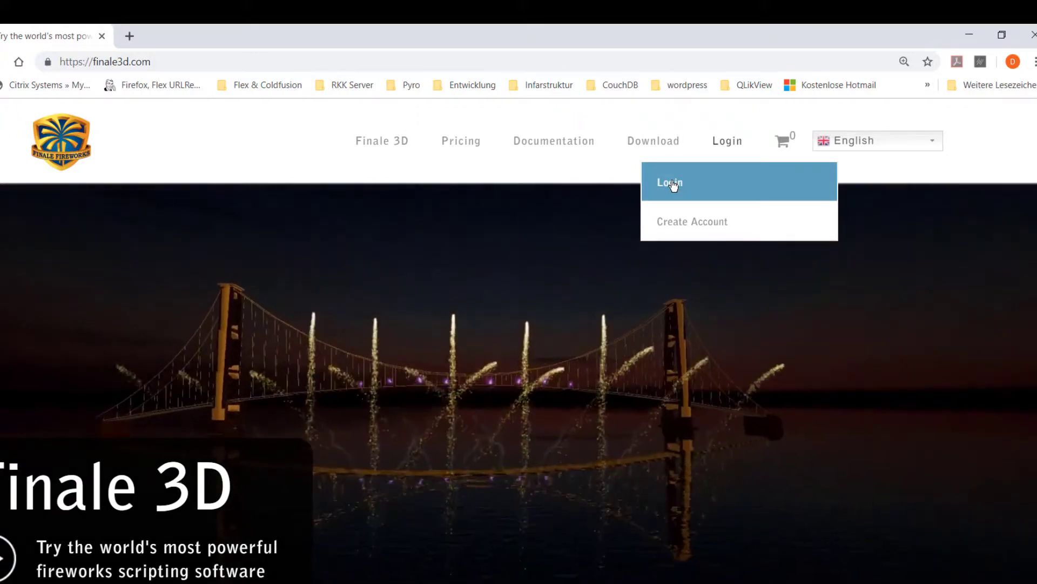
pyautogui.scroll(-3, 657, 273)
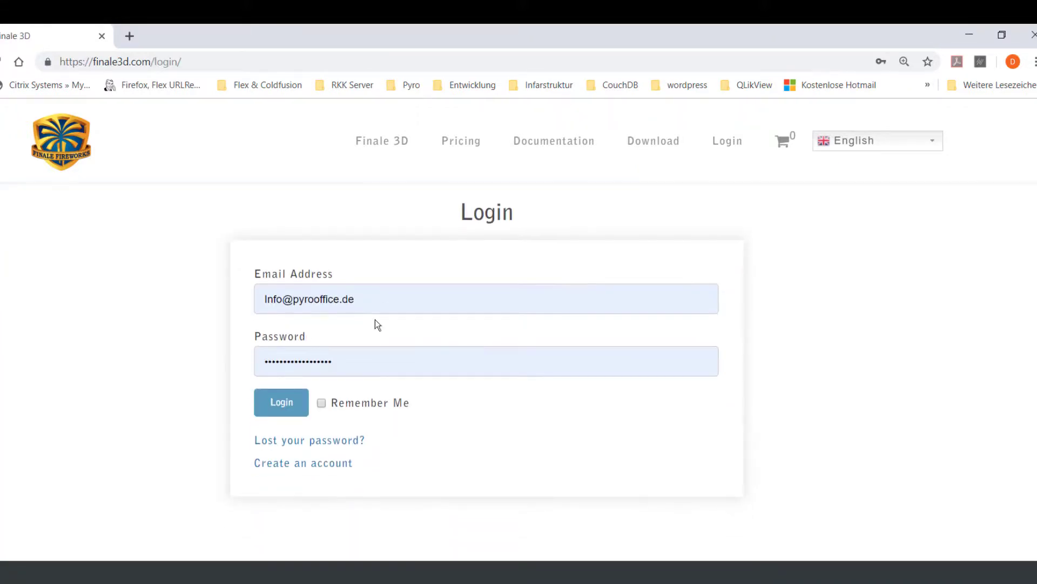
pyautogui.click(280, 404)
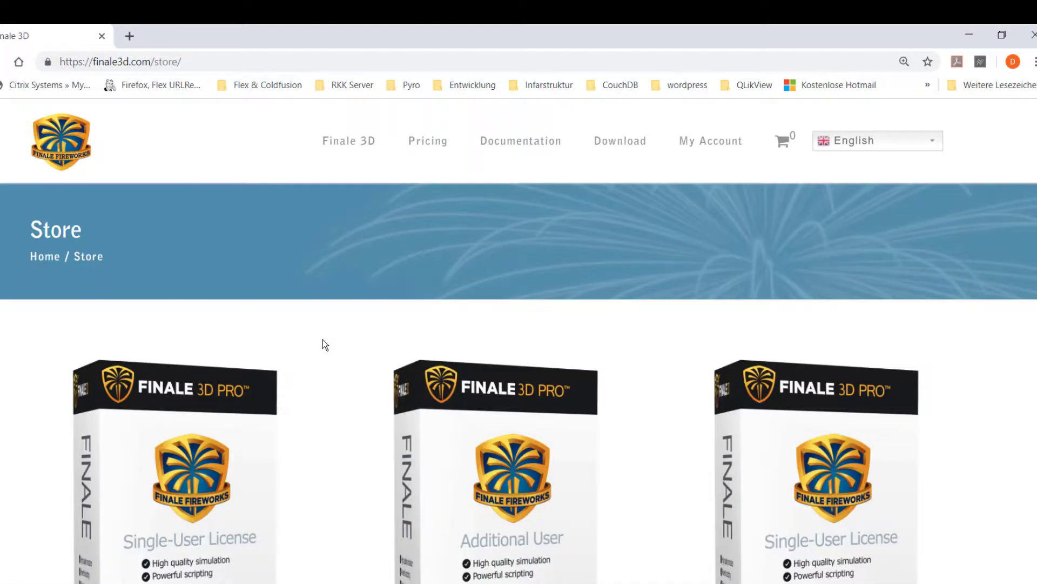
# - Open the account's Supplier Catalogs Settings page and look through the available supplier catalogs
pyautogui.moveTo(704, 157)
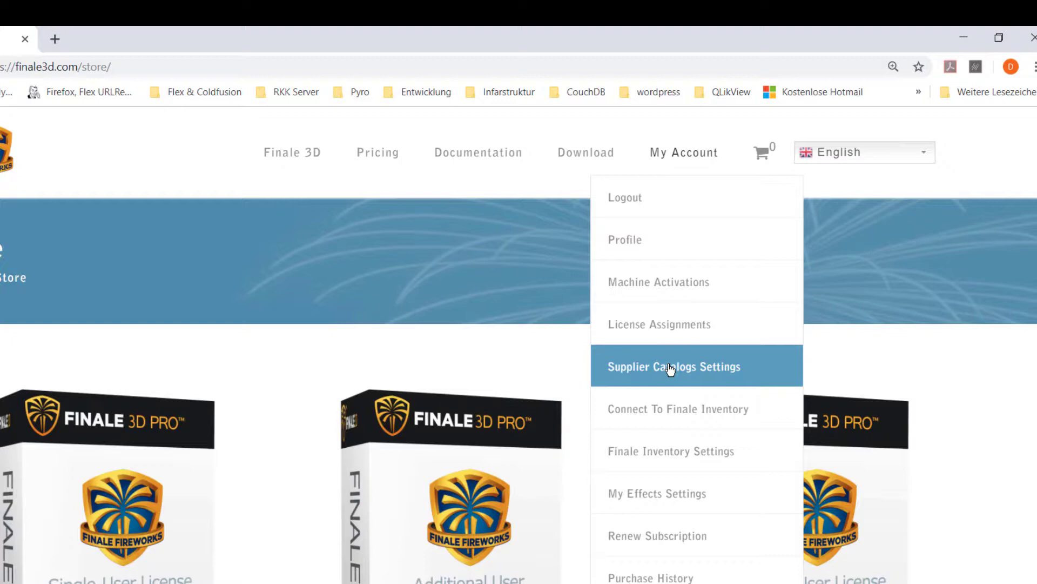
pyautogui.click(670, 369)
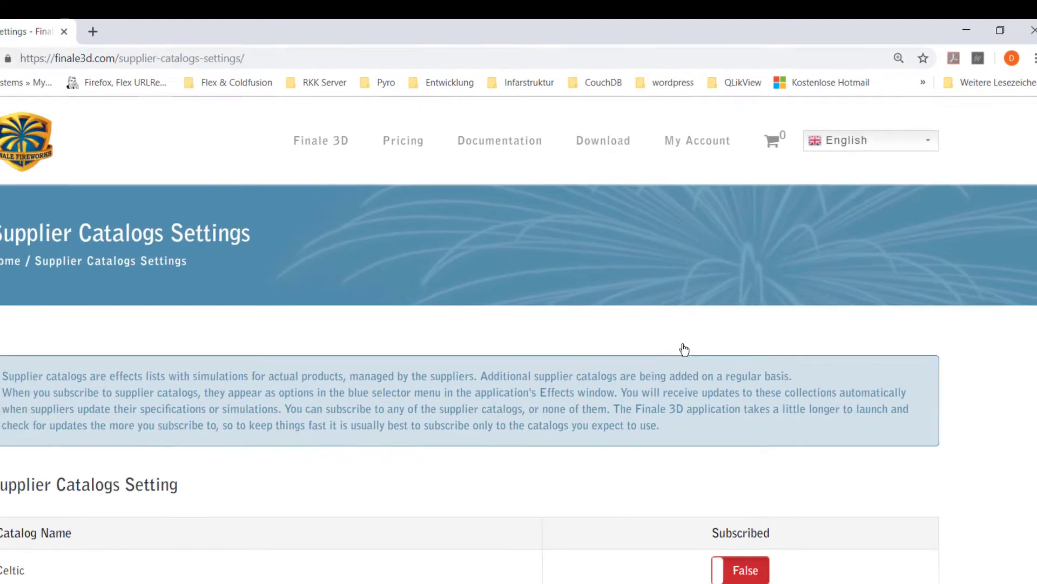
pyautogui.scroll(-5, 670, 369)
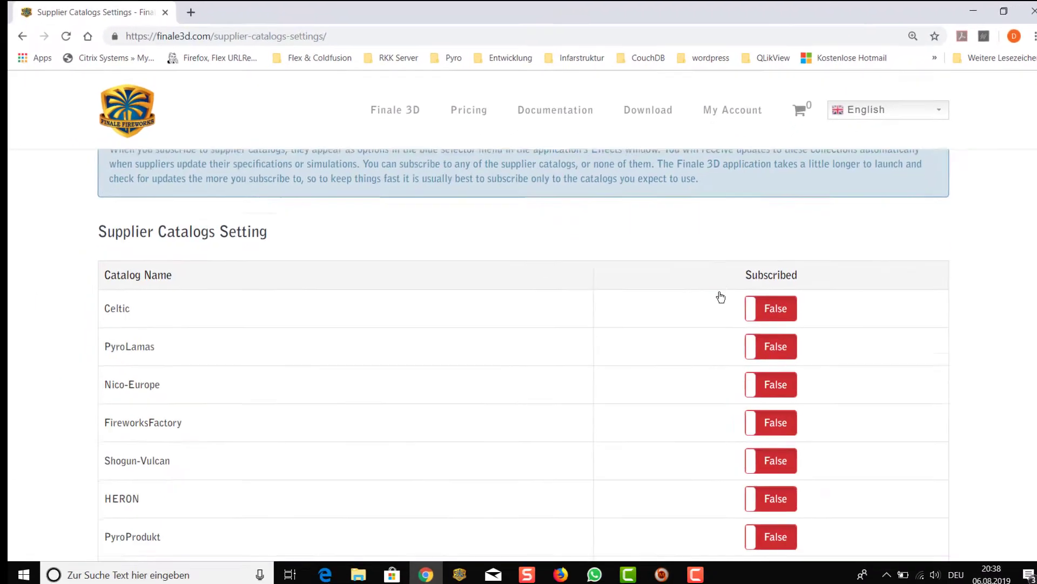
pyautogui.scroll(-3, 720, 296)
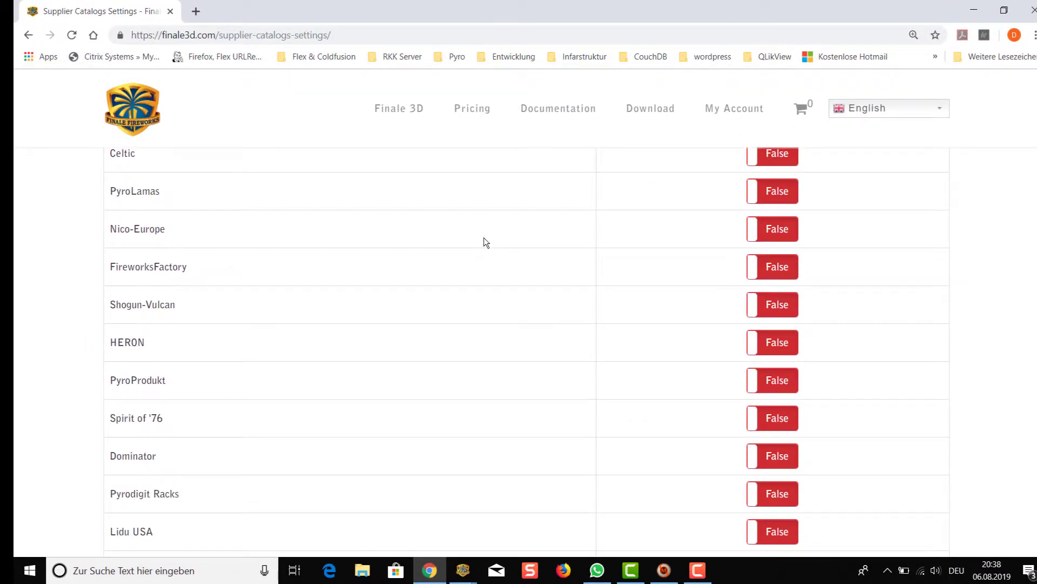
pyautogui.scroll(1, 283, 203)
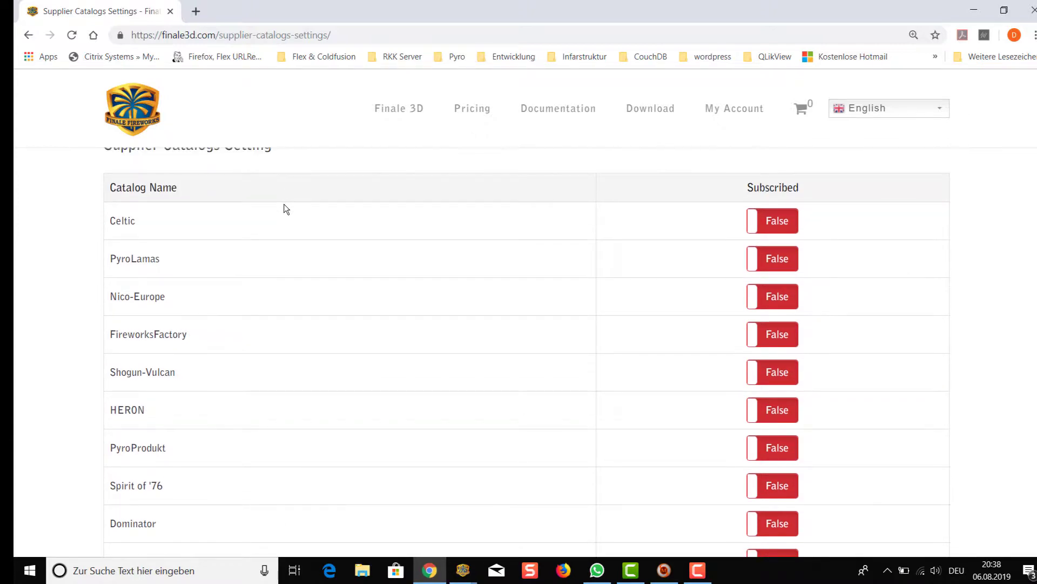
pyautogui.scroll(-1, 284, 203)
pyautogui.scroll(-1, 284, 204)
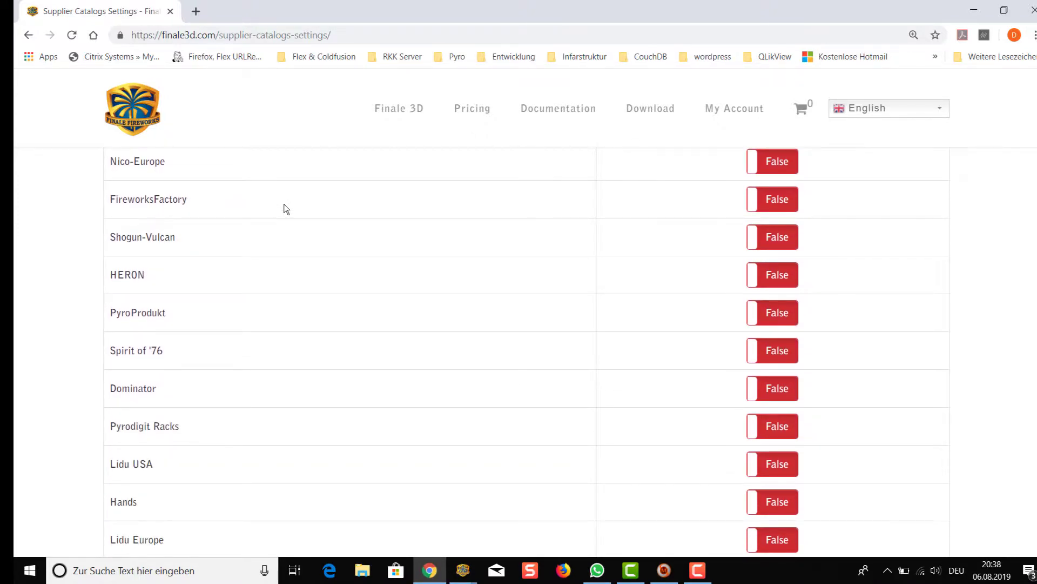
pyautogui.scroll(1, 305, 213)
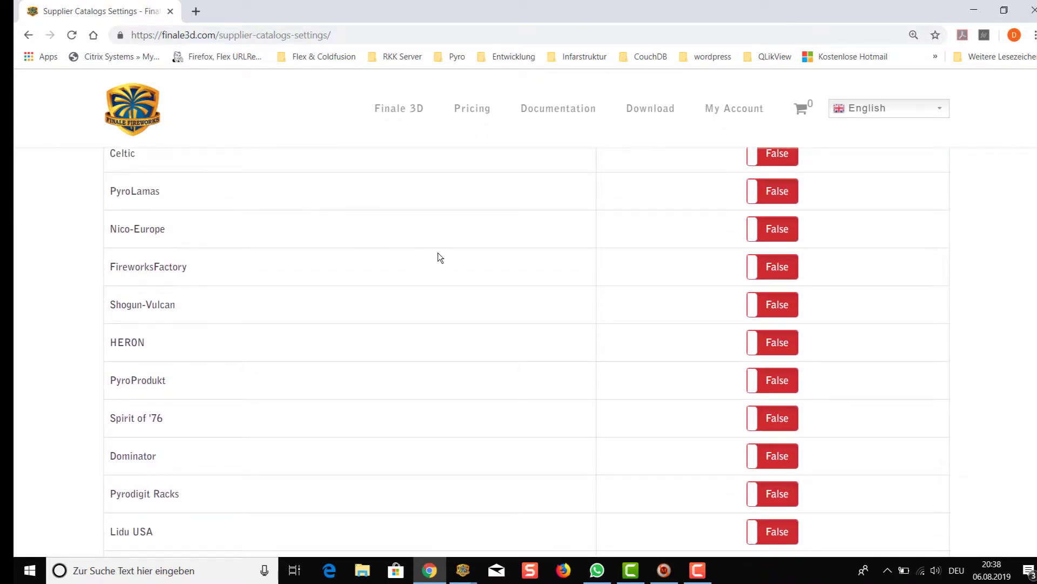
# - Subscribe to the Nico-Europe, PyroProdukt, HERON and Lidu Europe supplier catalogs
pyautogui.click(749, 230)
pyautogui.scroll(-2, 541, 229)
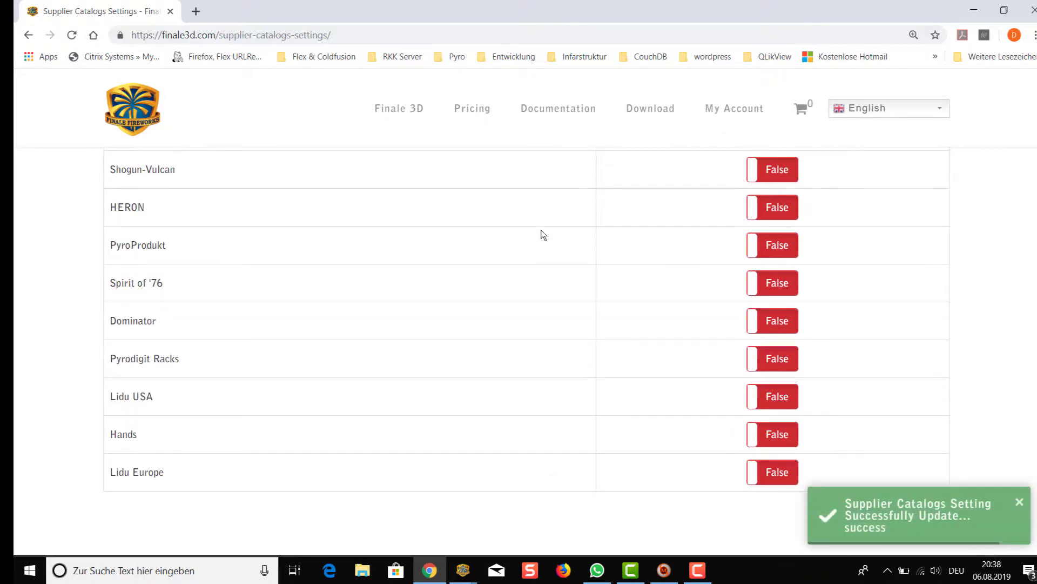
pyautogui.click(752, 251)
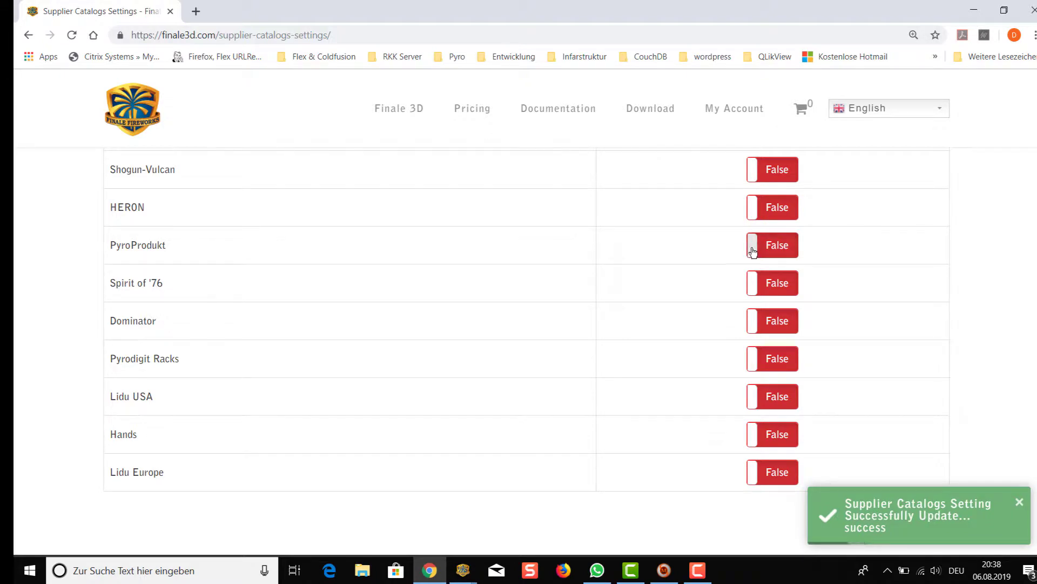
pyautogui.click(752, 211)
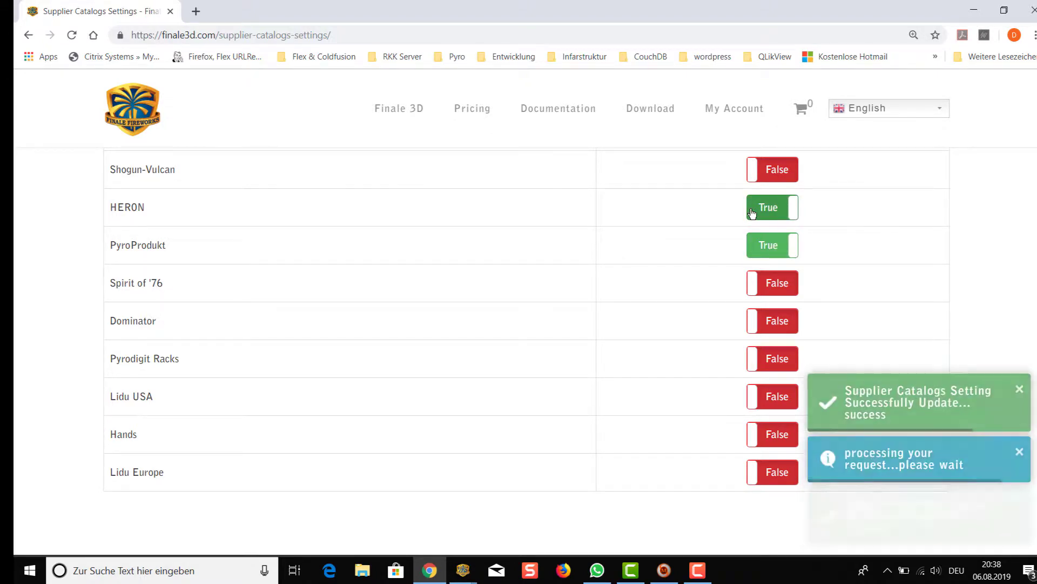
pyautogui.scroll(-2, 743, 216)
pyautogui.scroll(-1, 735, 215)
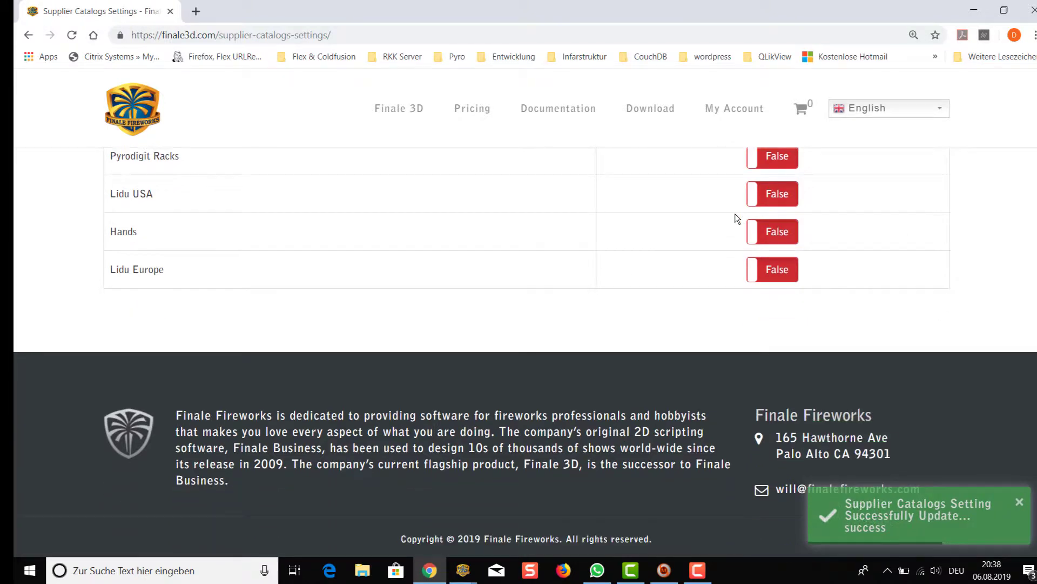
pyautogui.scroll(2, 731, 212)
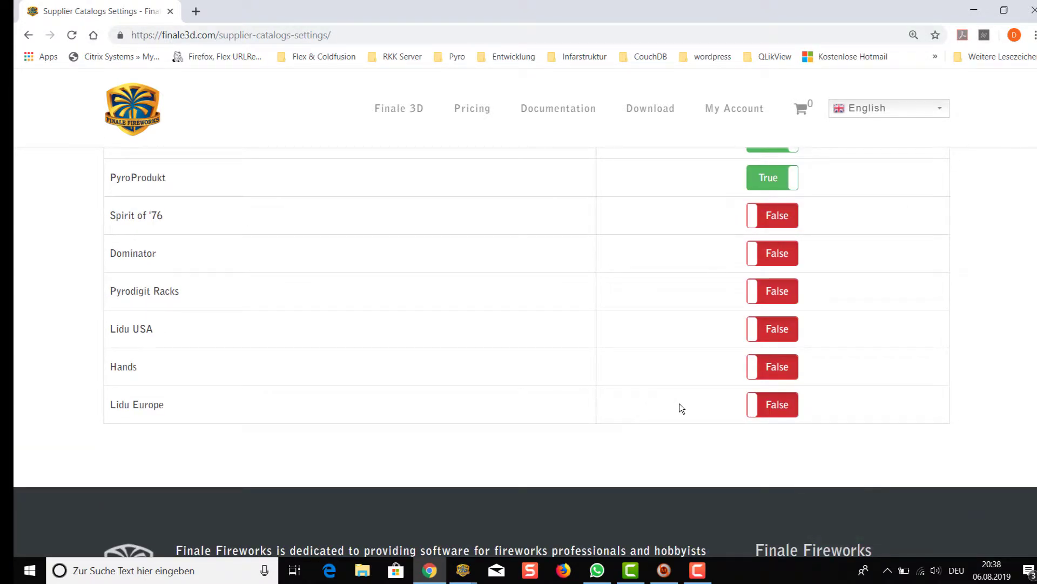
pyautogui.click(751, 404)
pyautogui.scroll(4, 608, 322)
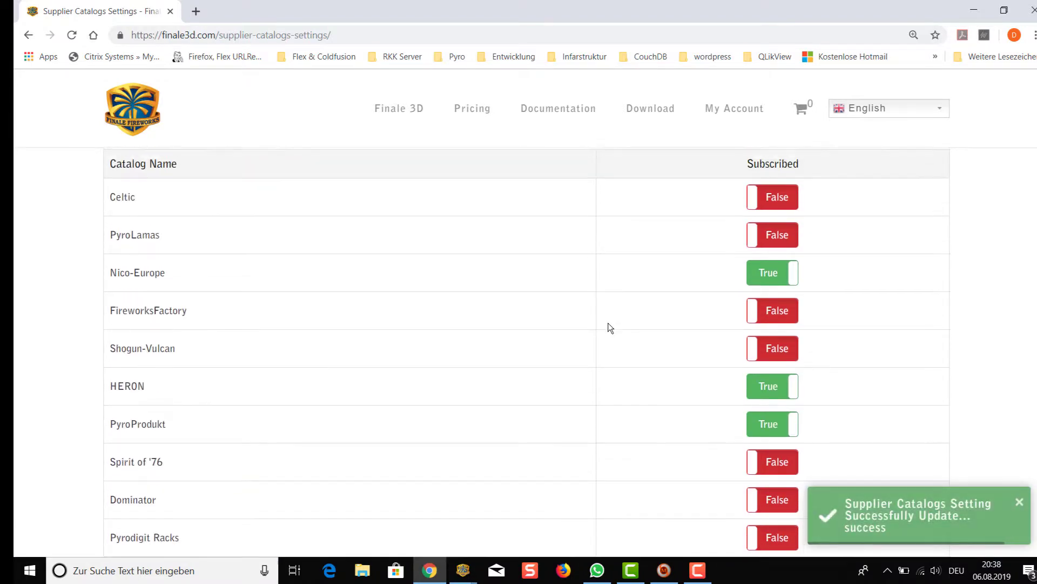
pyautogui.scroll(5, 607, 323)
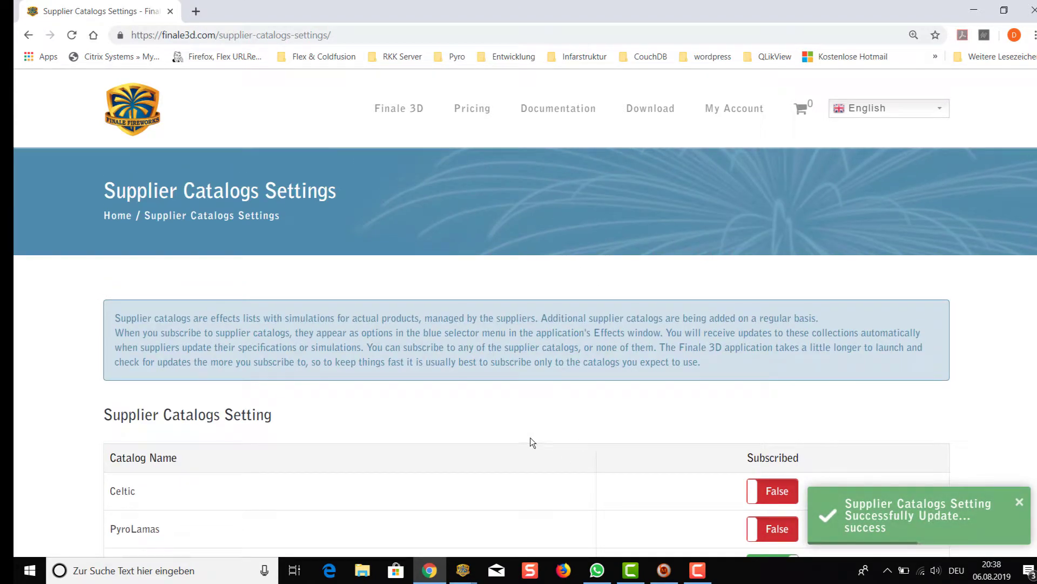
# - Switch back to Finale 3D and check which effects collections the My Effects window offers
pyautogui.moveTo(463, 570)
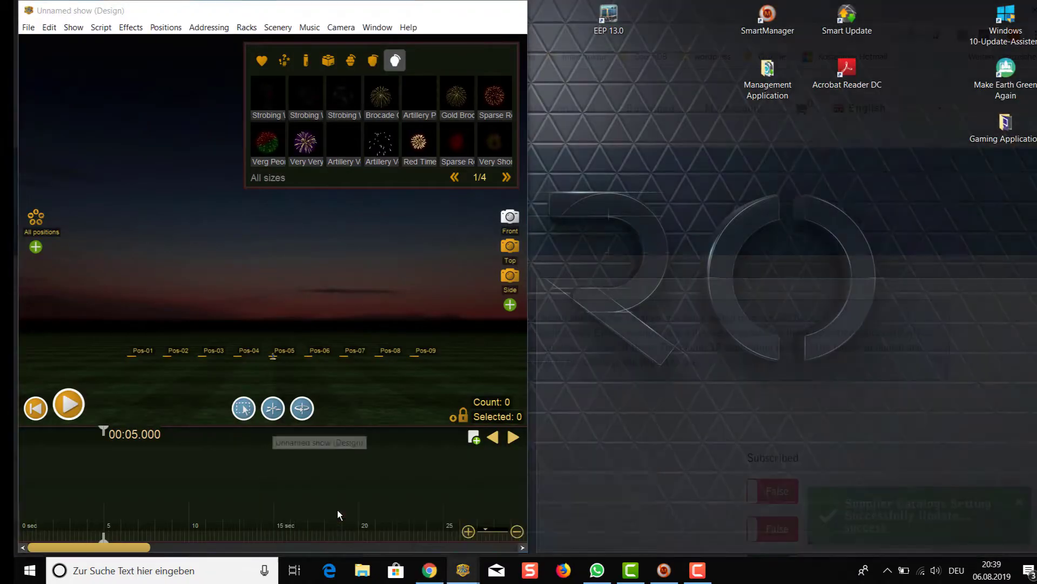
pyautogui.click(337, 510)
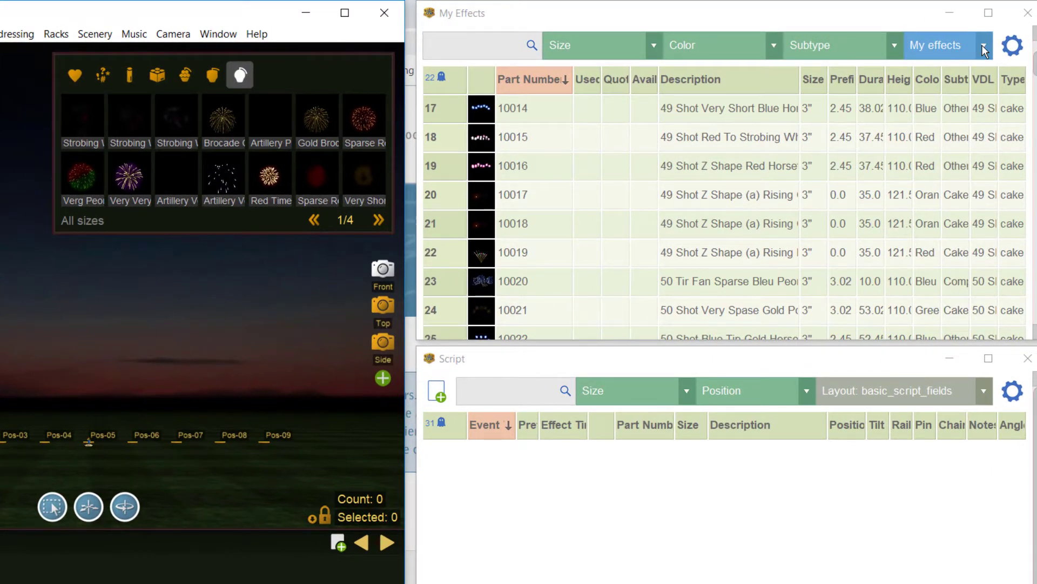
pyautogui.click(993, 37)
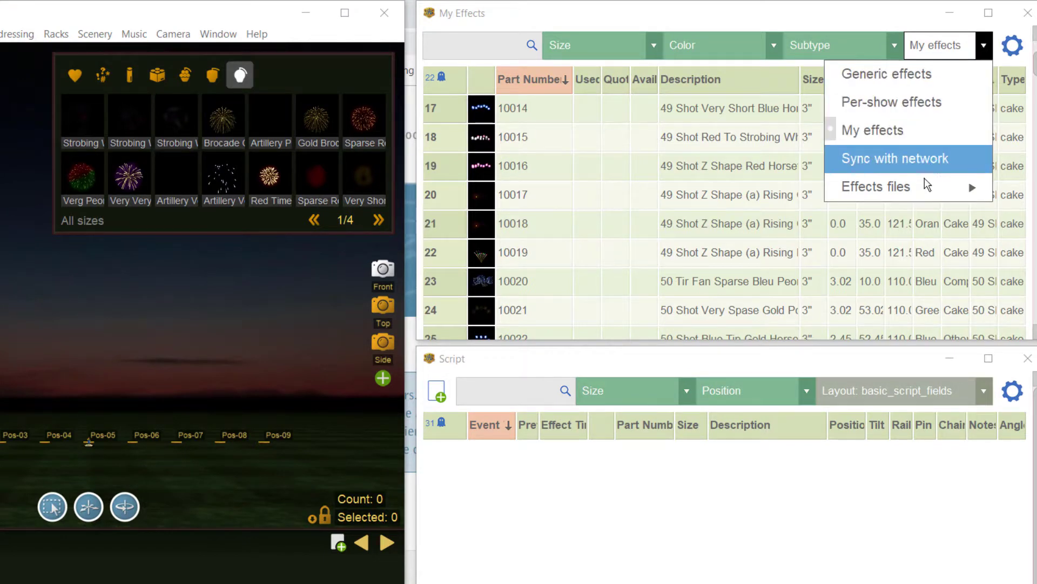
pyautogui.moveTo(923, 189)
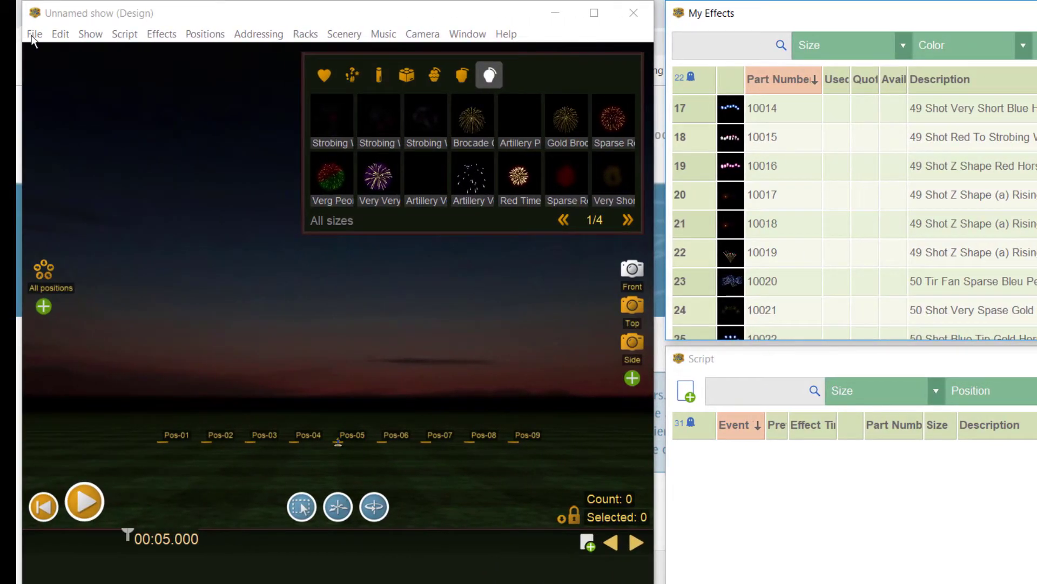
# - Sync Finale 3D with the network and open the list of effects collections in the My Effects window
pyautogui.click(34, 35)
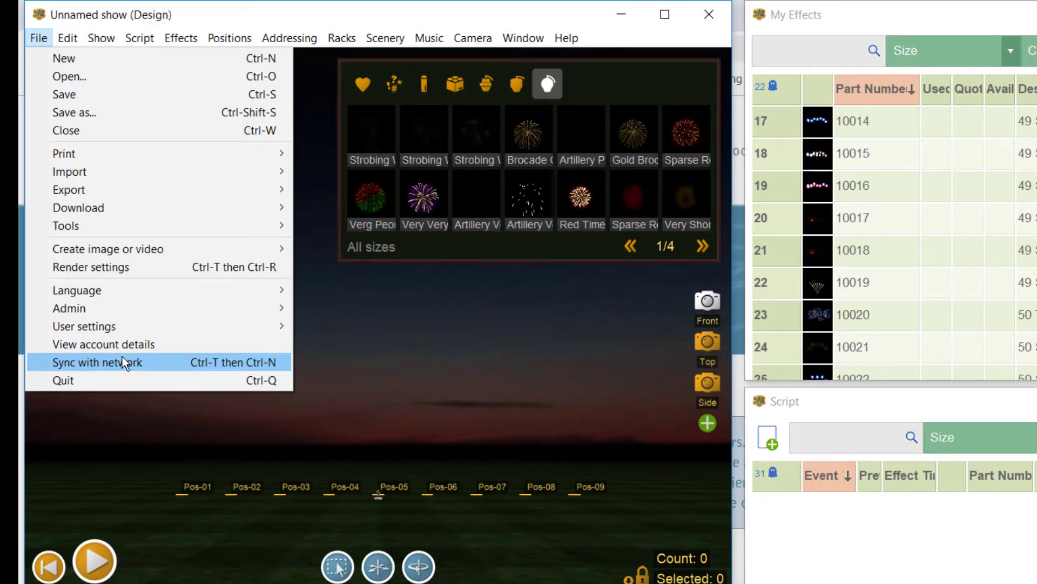
pyautogui.click(125, 363)
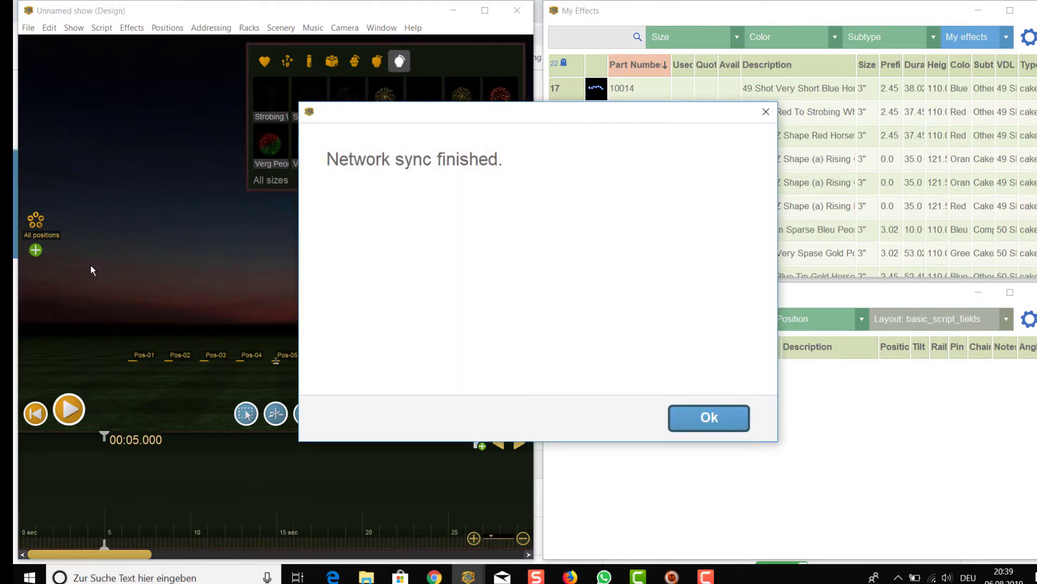
pyautogui.click(706, 419)
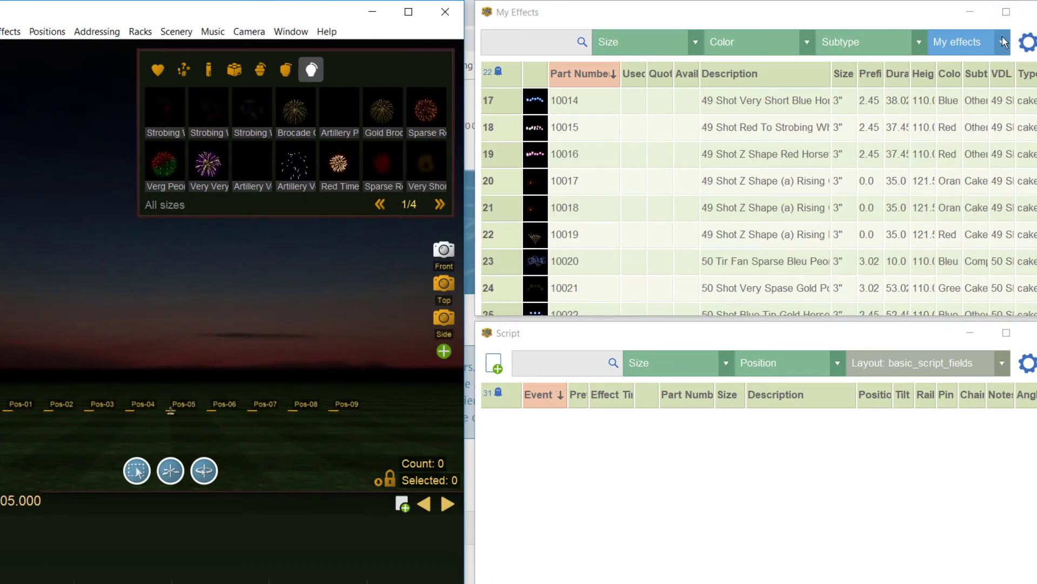
pyautogui.click(1002, 43)
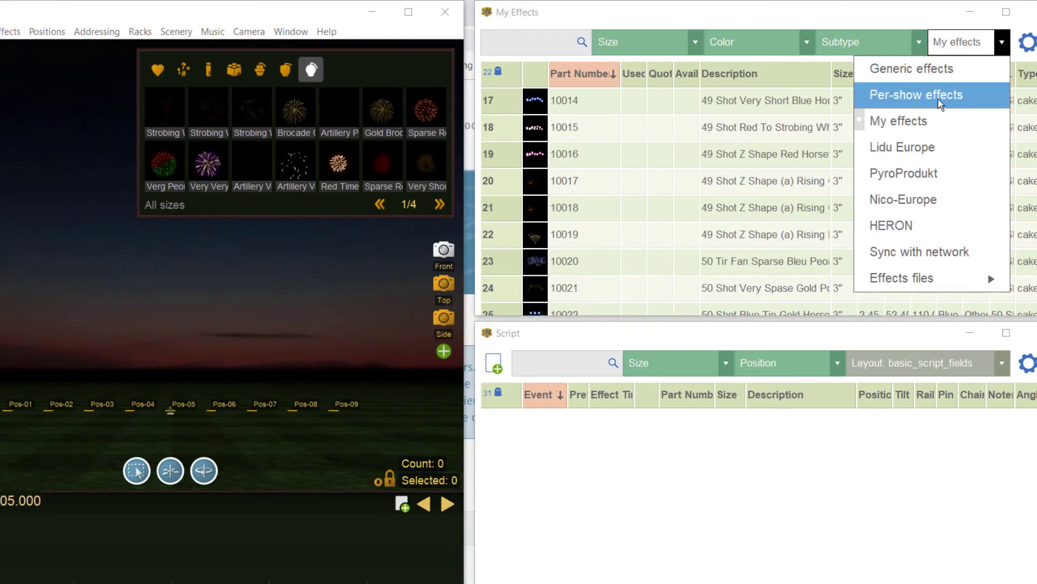